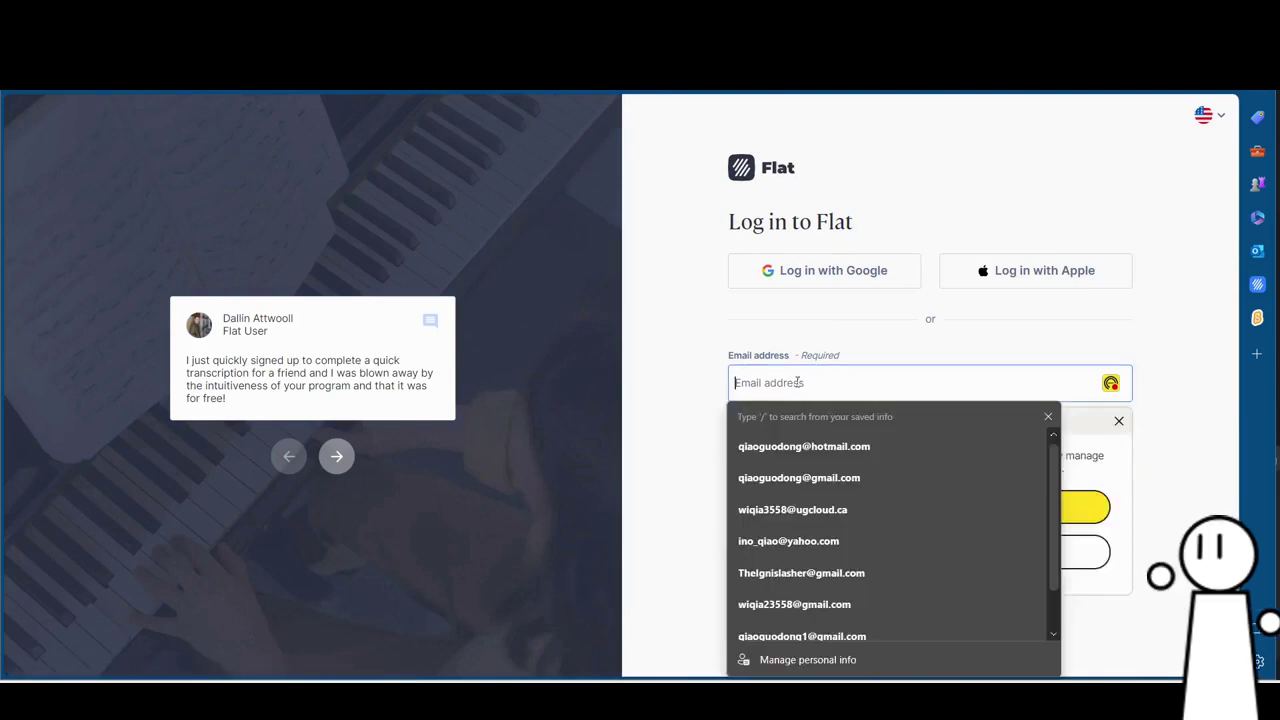
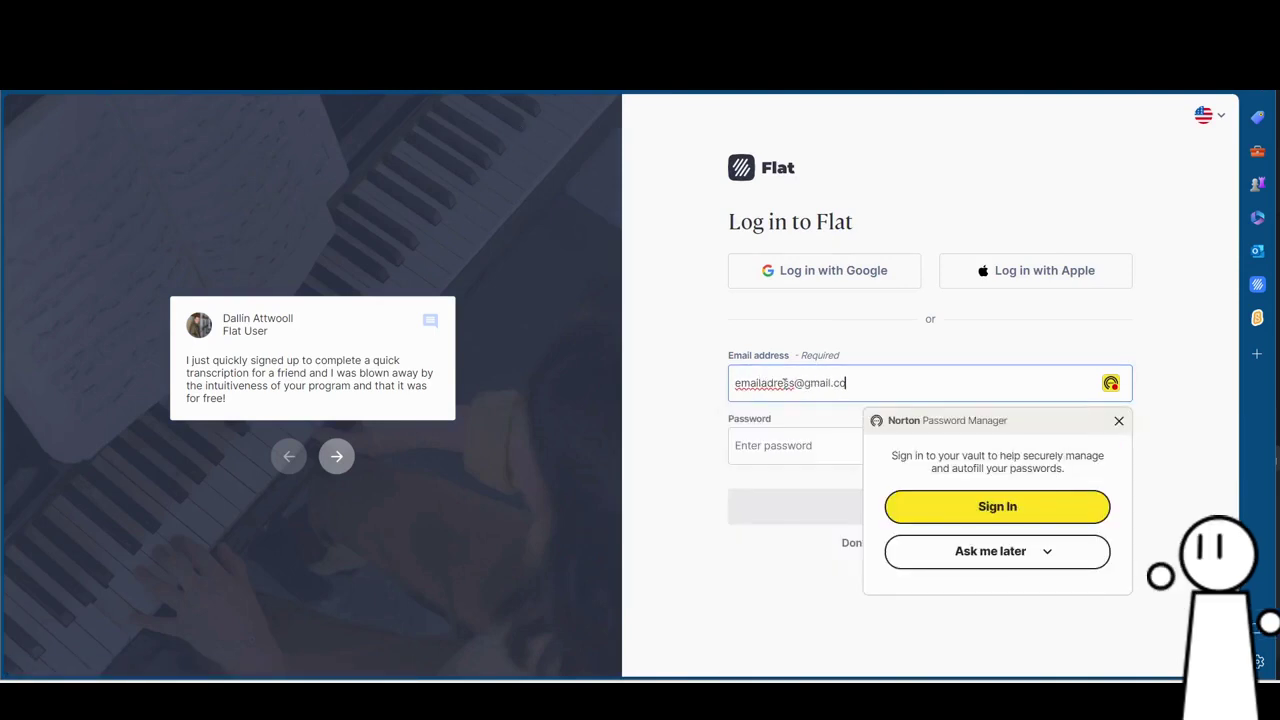
Enter the account e-mail and password, then sign in through Google by choosing the account.
key(Tab)
click(766, 277)
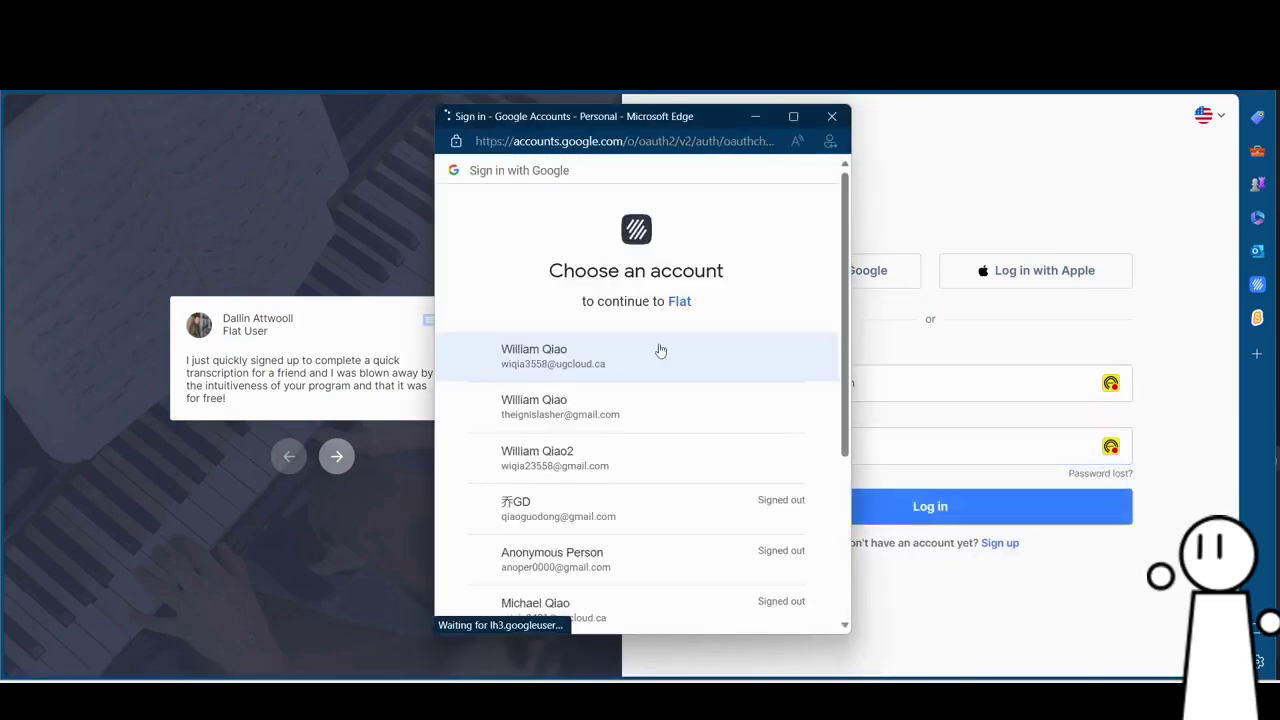
click(593, 358)
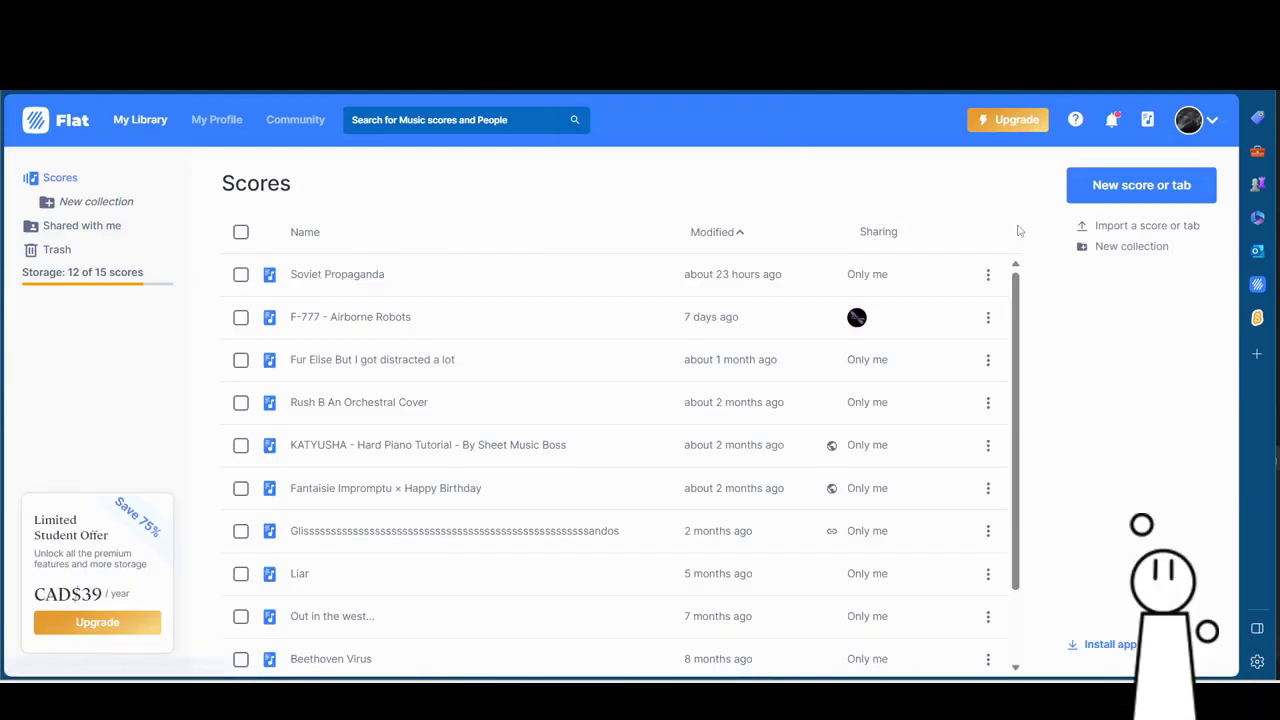
Create a score titled 'Example Score' with a Grand Piano from the Keyboards category.
click(1128, 191)
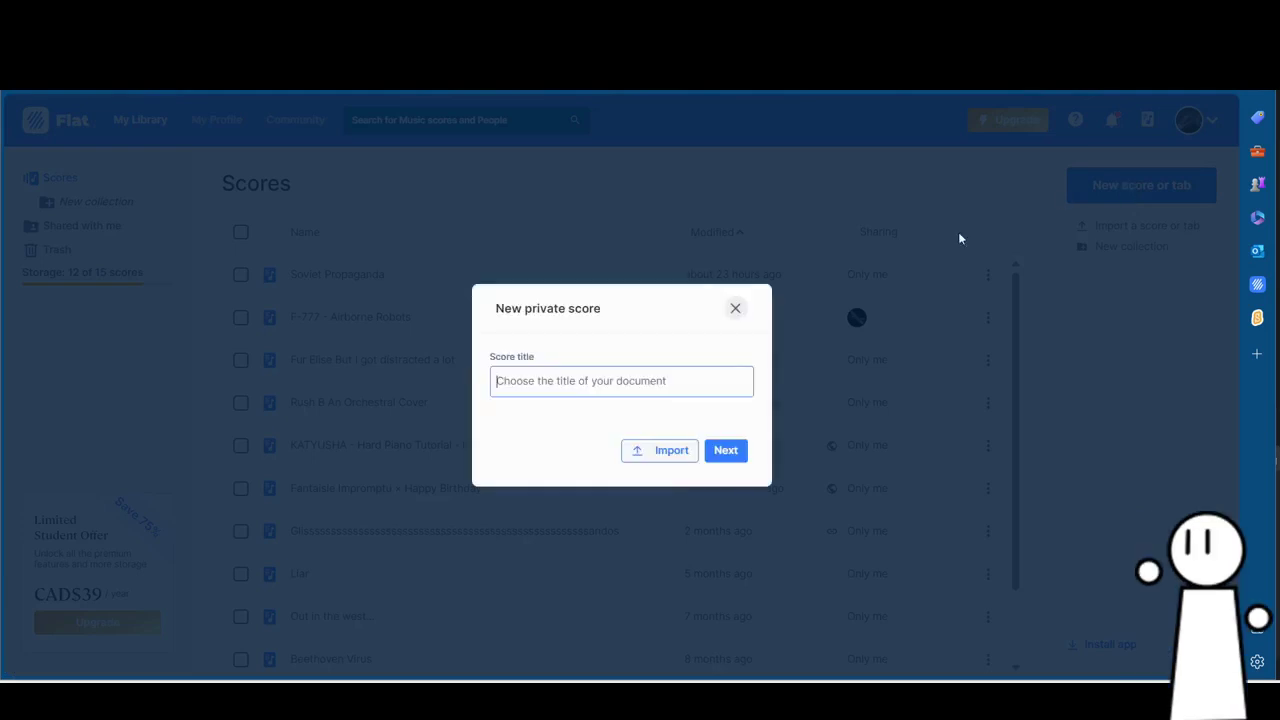
click(648, 380)
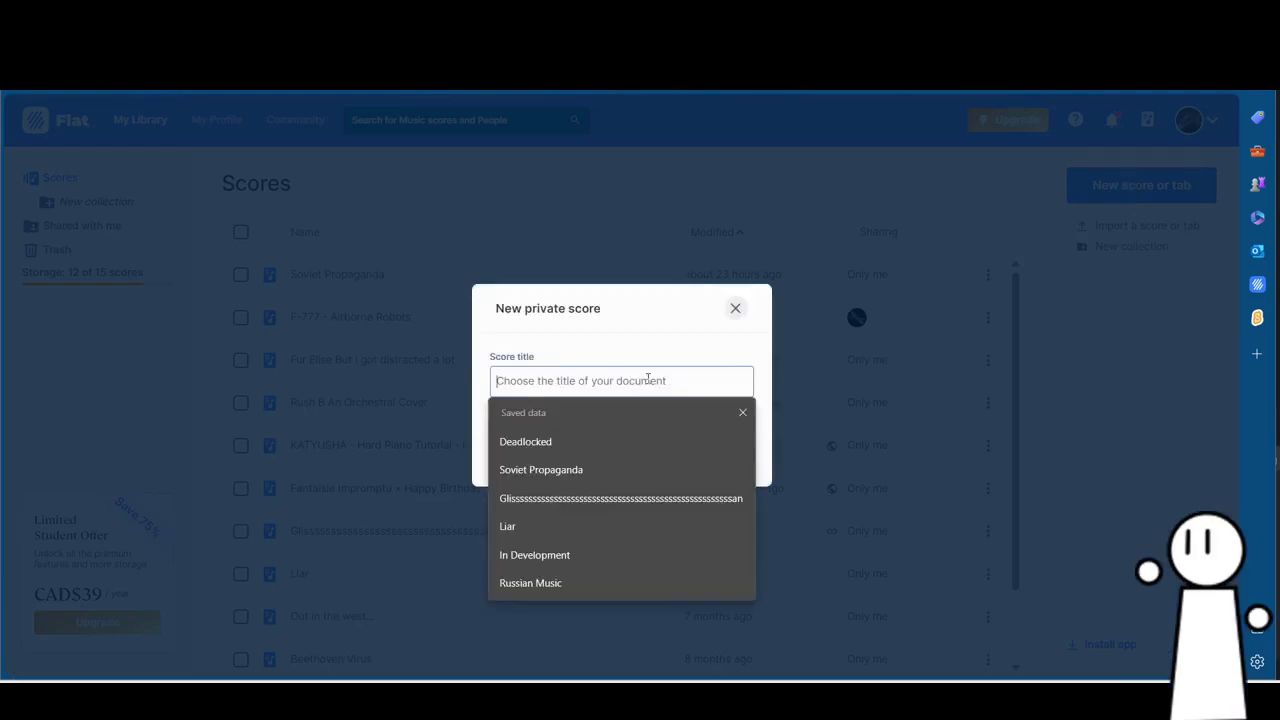
text(Example)
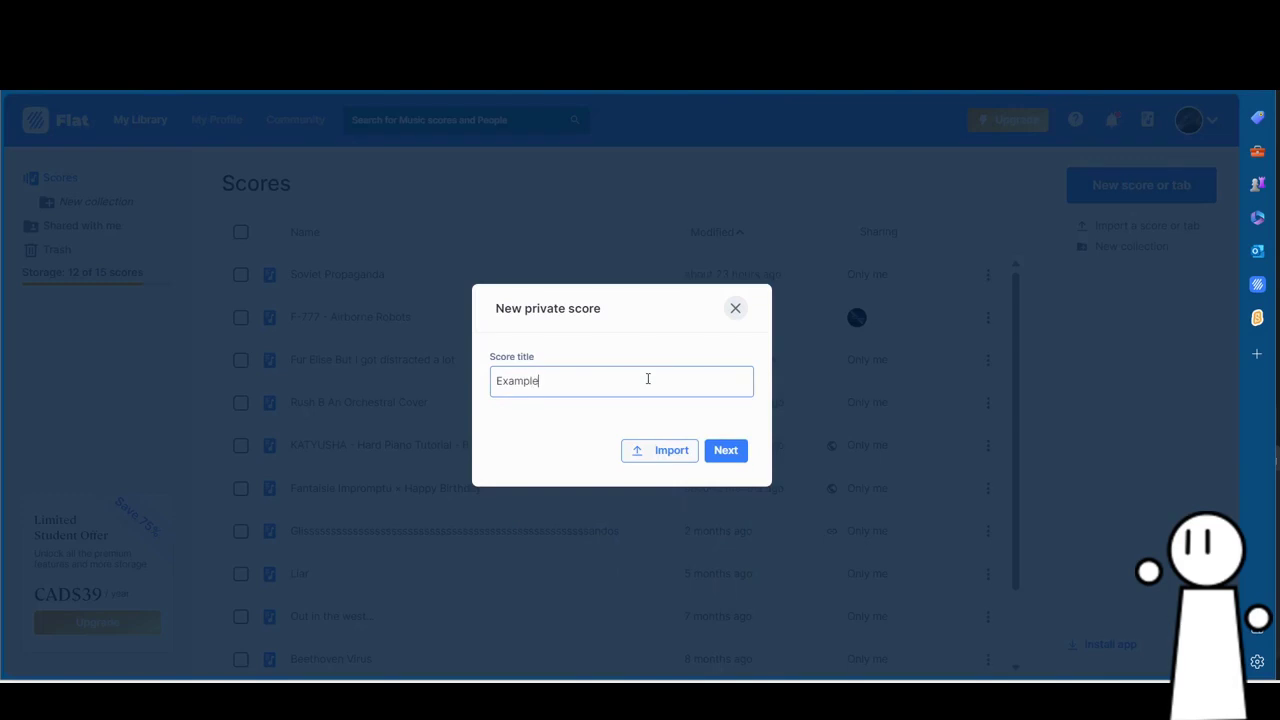
text( Score)
click(729, 451)
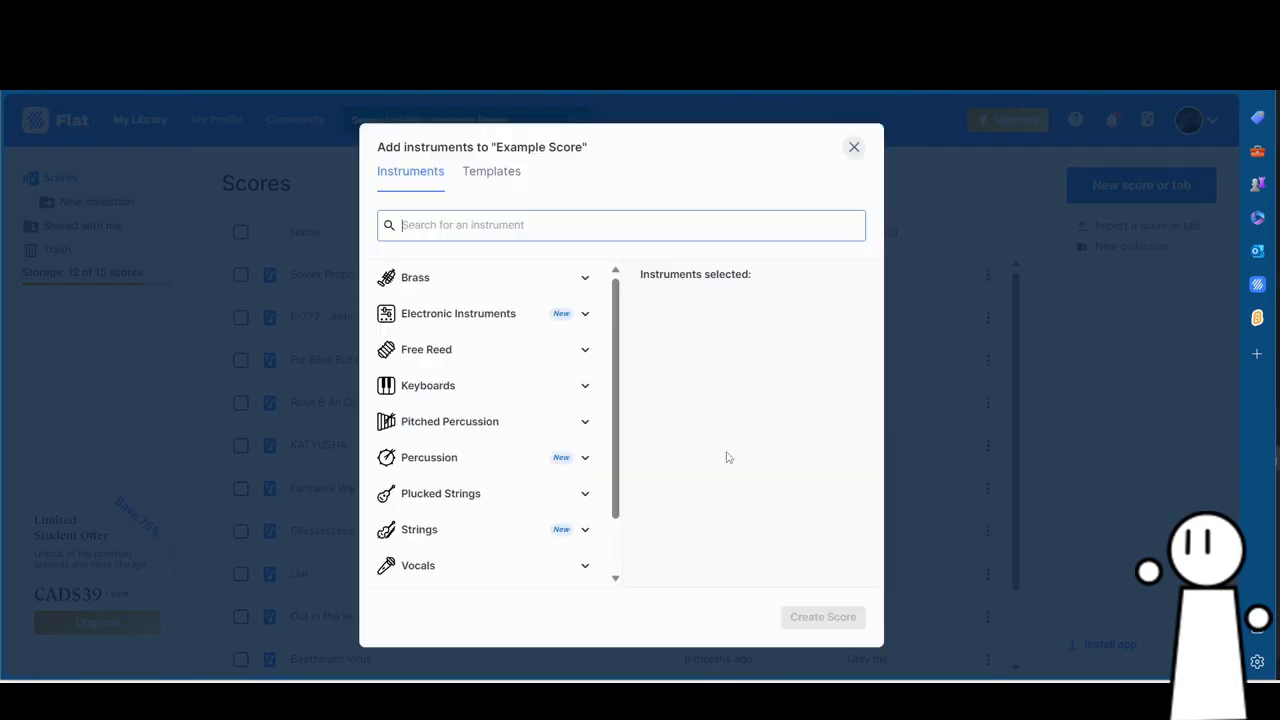
click(587, 391)
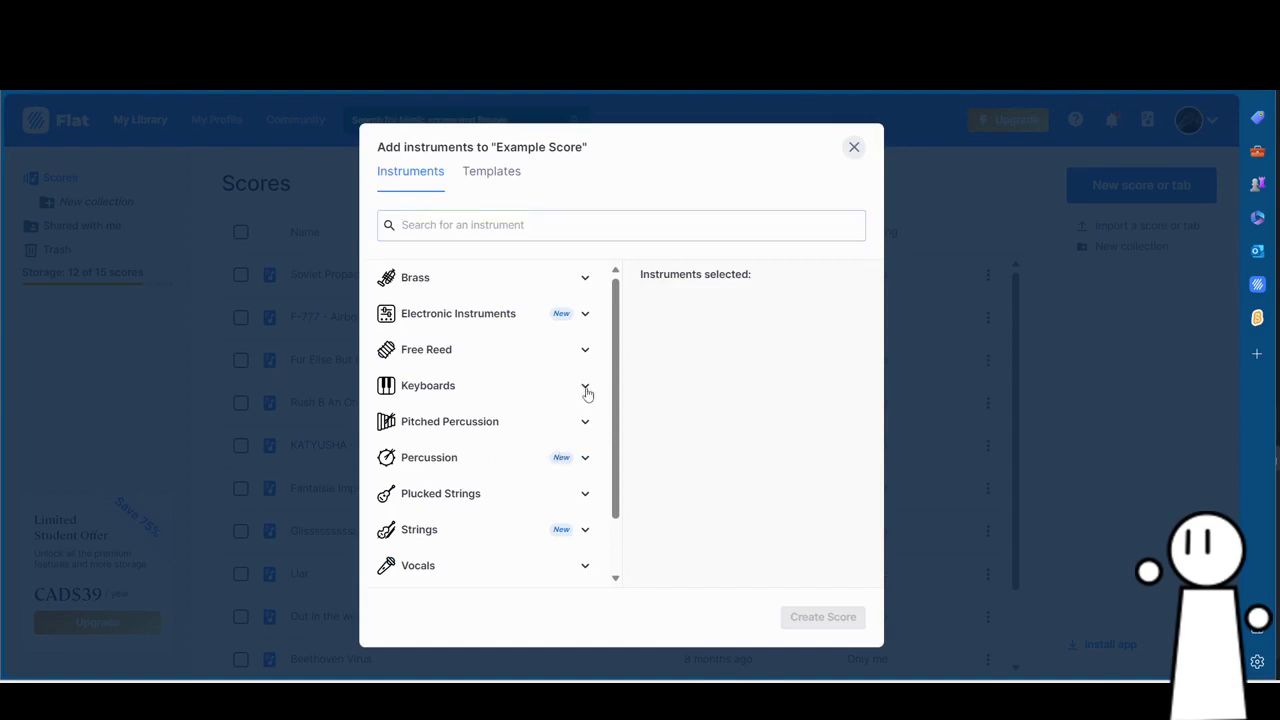
click(585, 417)
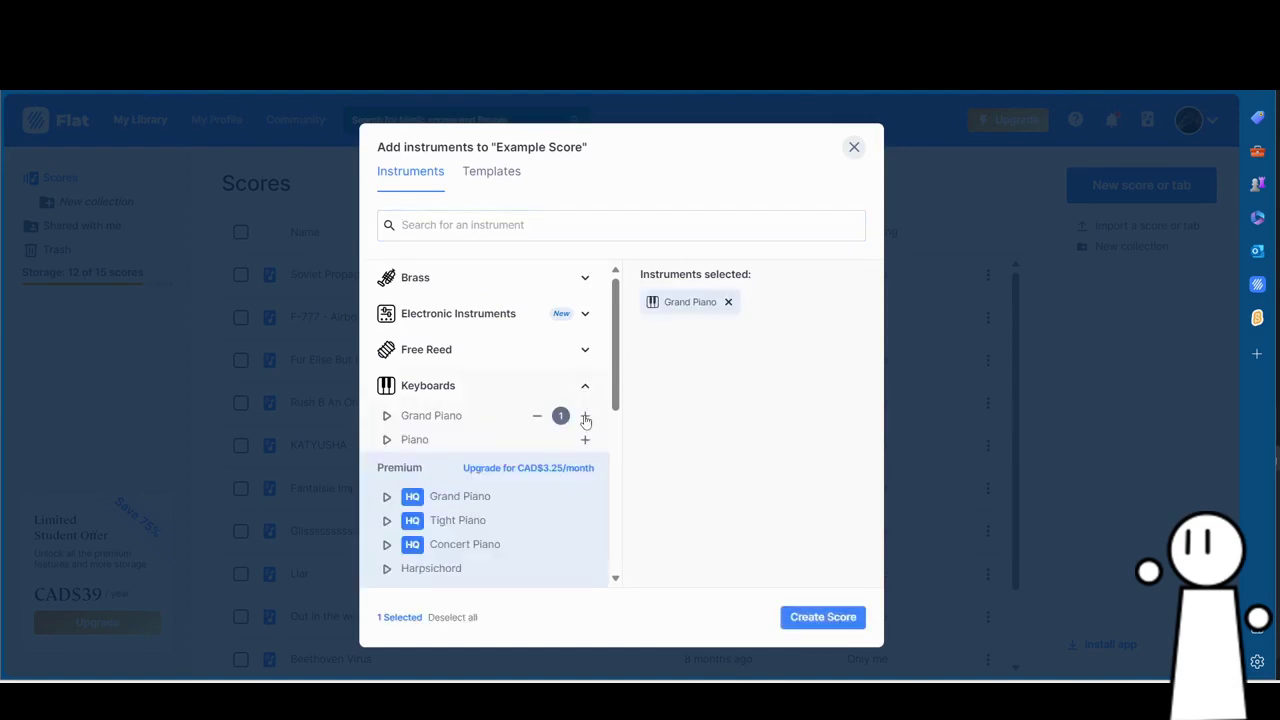
click(820, 616)
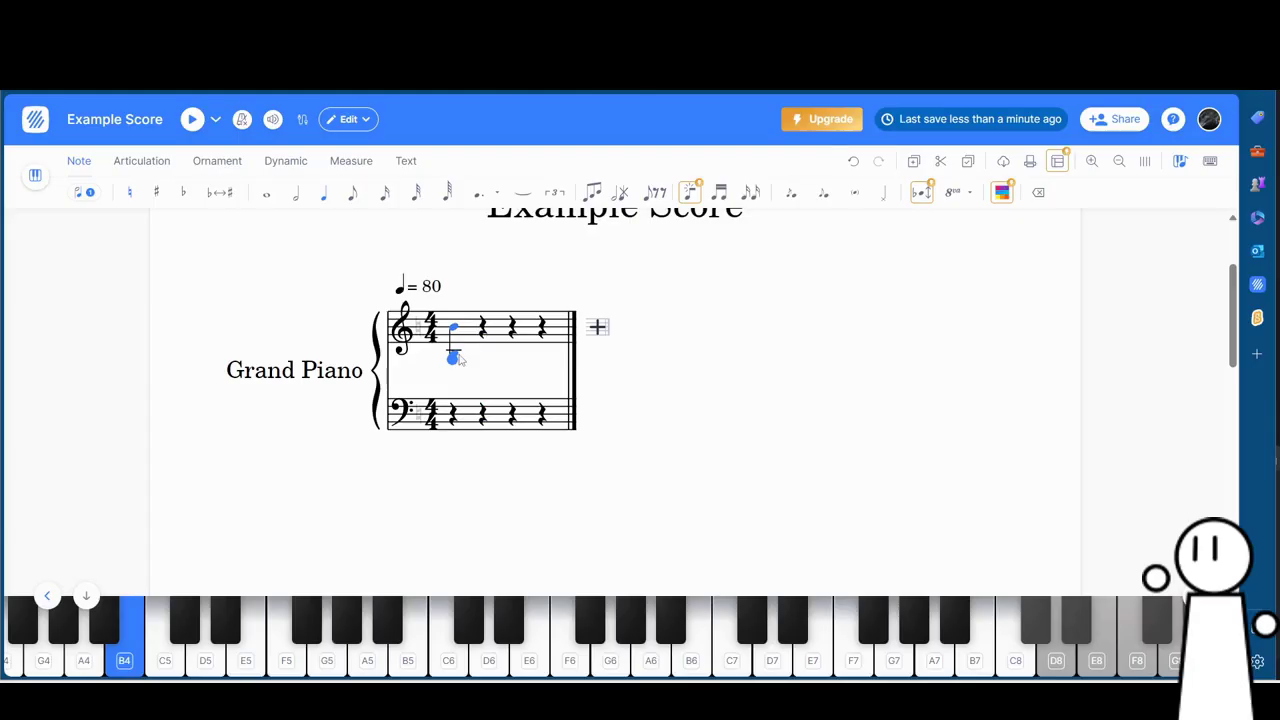
Add a second note below the first treble note to form a chord.
click(455, 357)
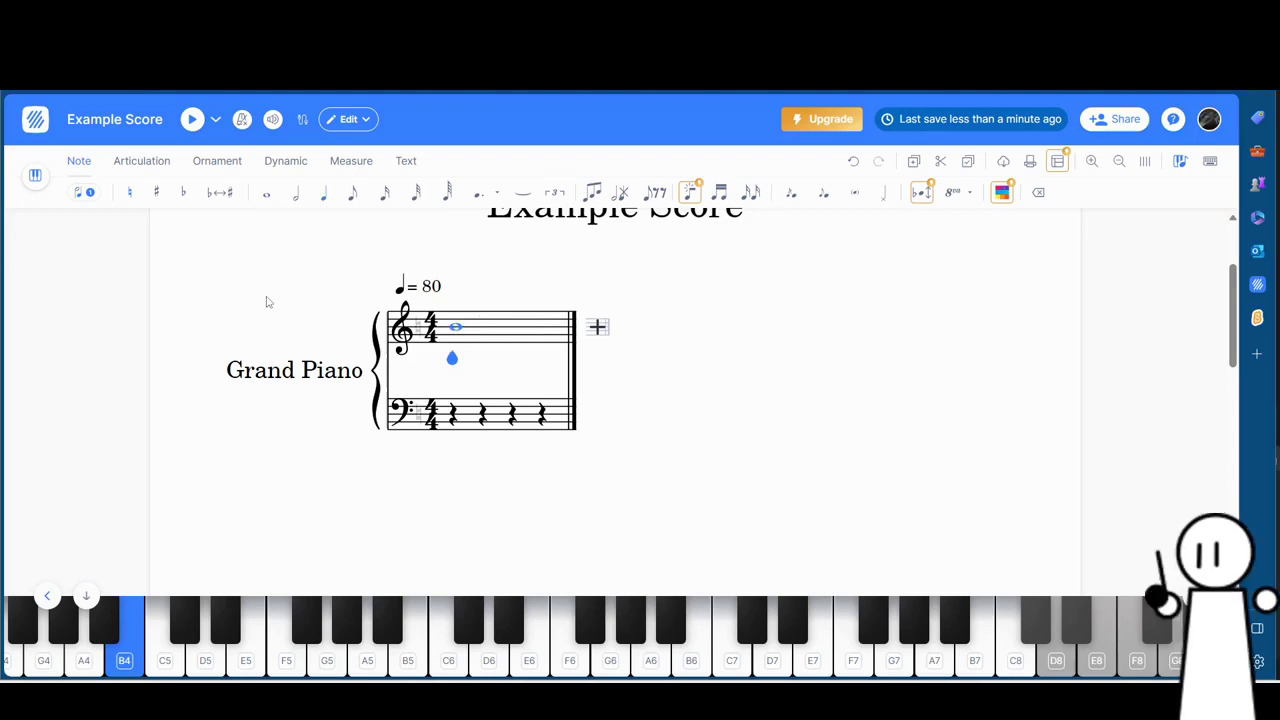
Make the first treble chord a thirty-second note, trying sharps and then removing them.
key(2)
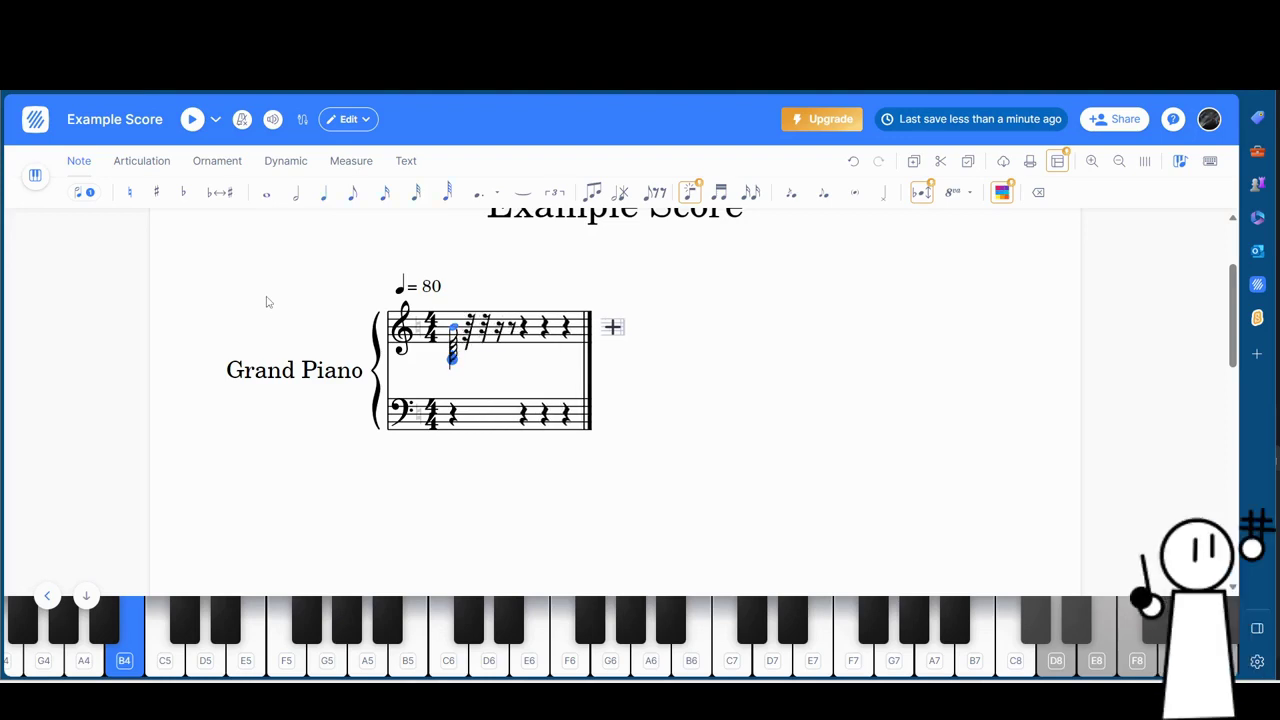
key(plus)
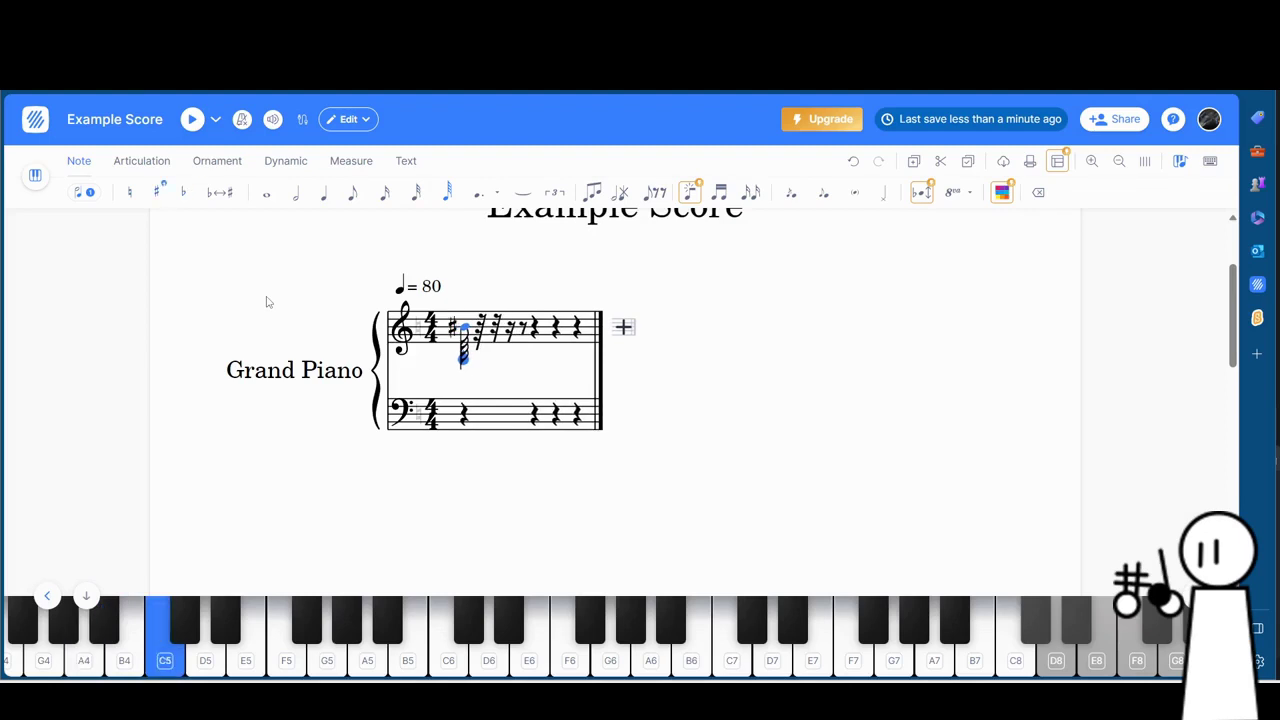
key(equal)
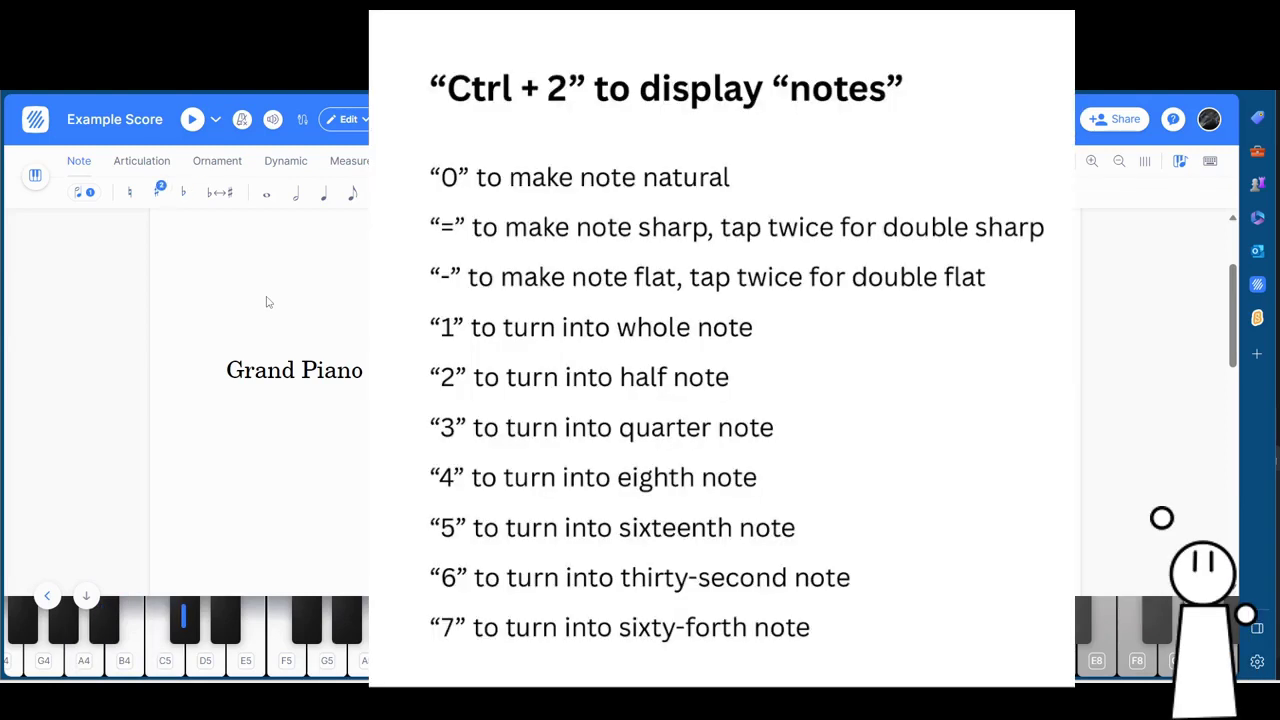
key(minus)
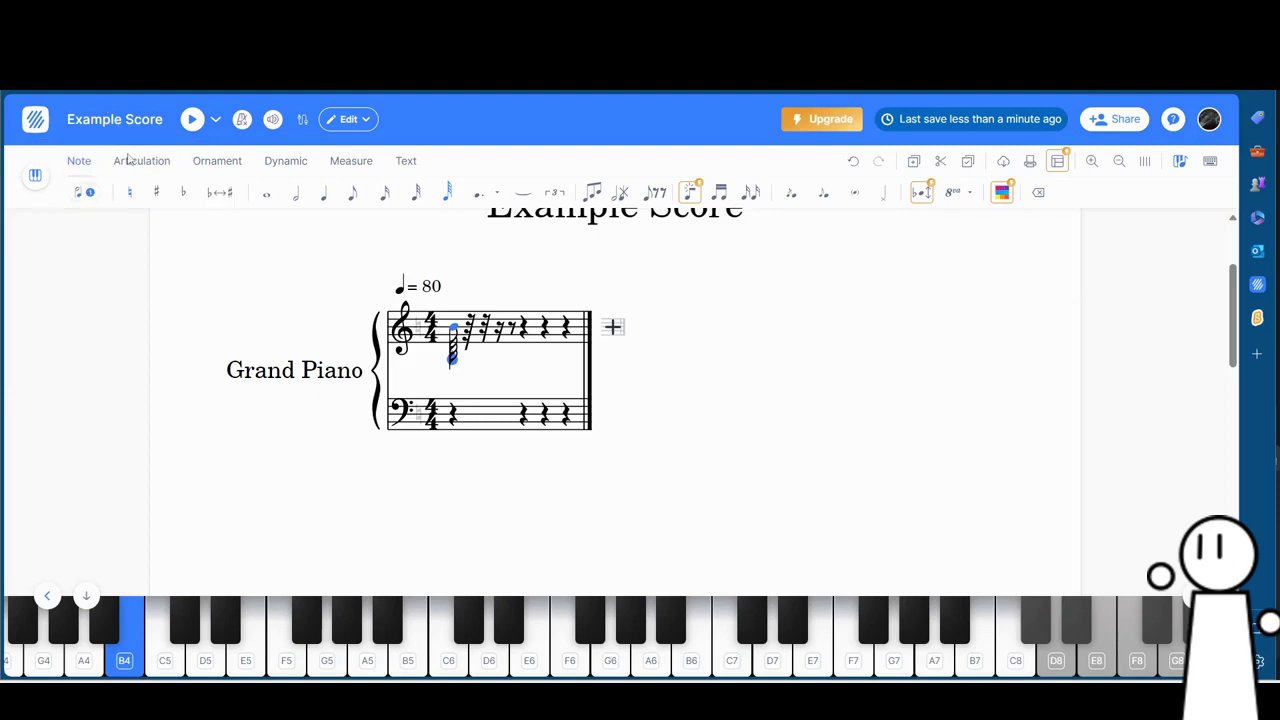
Mark the opening note fff and add a diminuendo hairpin after it across the measure.
click(158, 164)
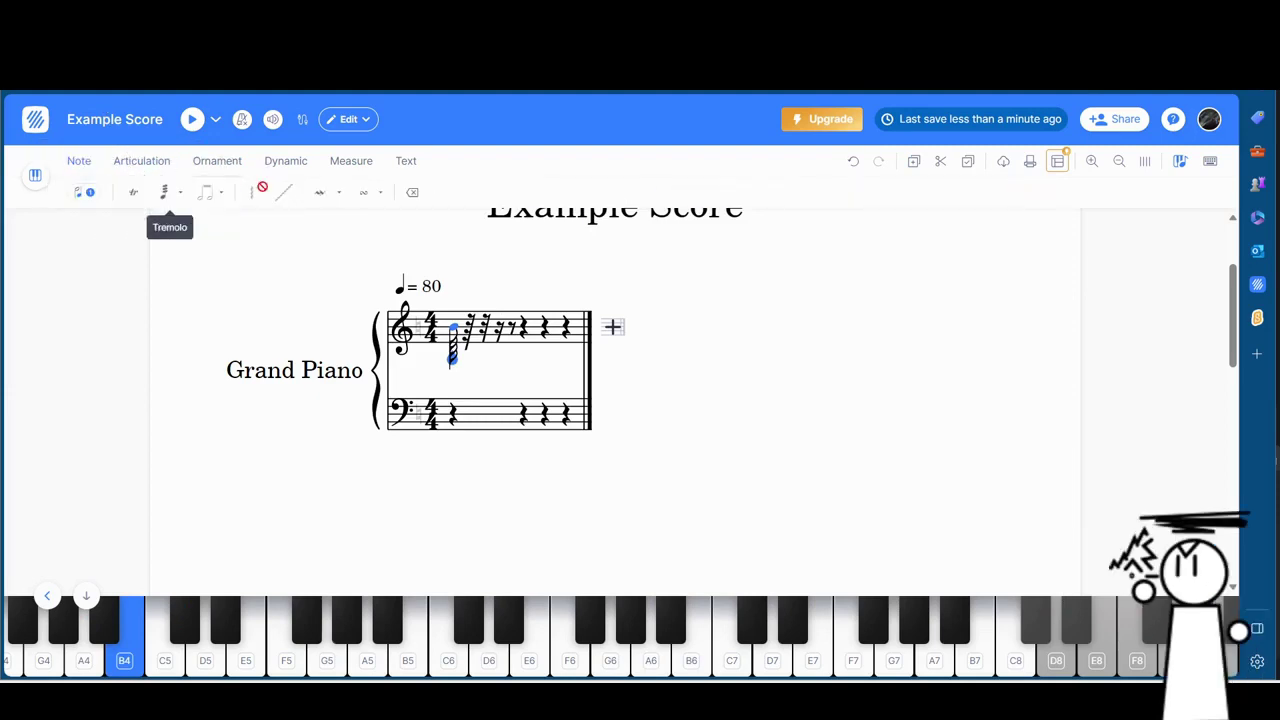
click(290, 161)
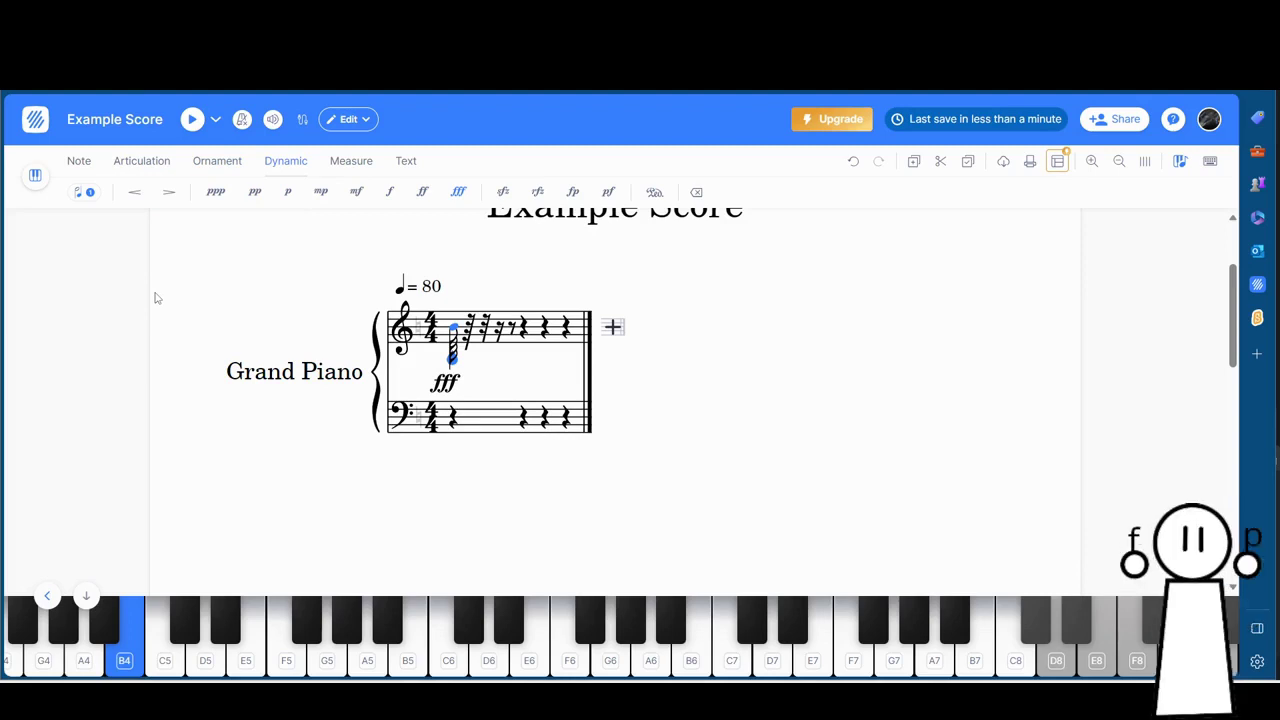
click(131, 203)
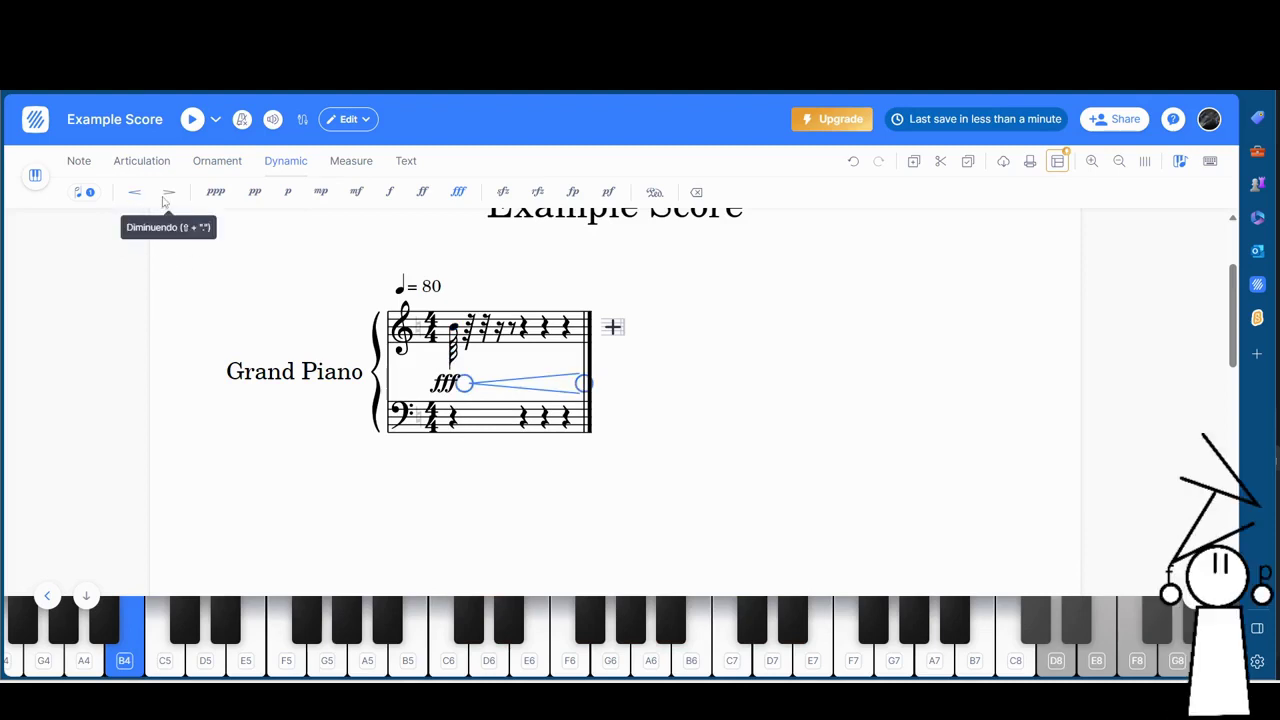
click(167, 196)
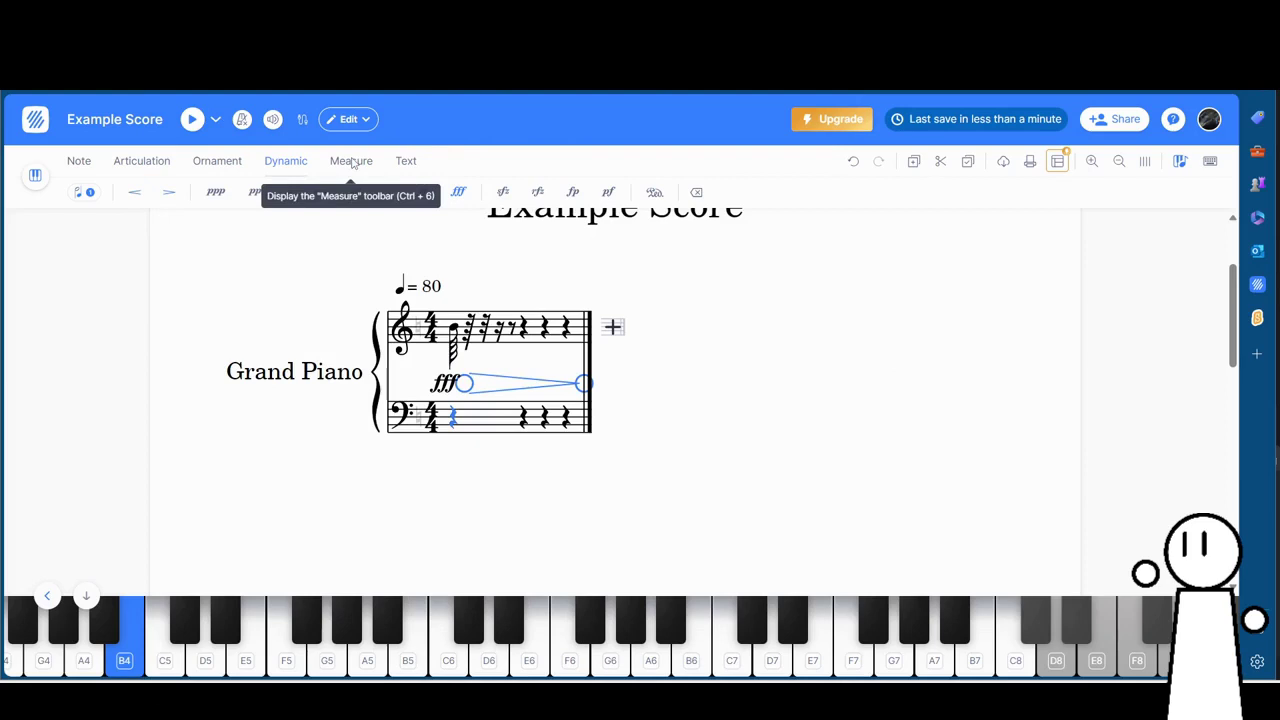
Add and insert measures, removing the original first measure and its notes.
click(351, 161)
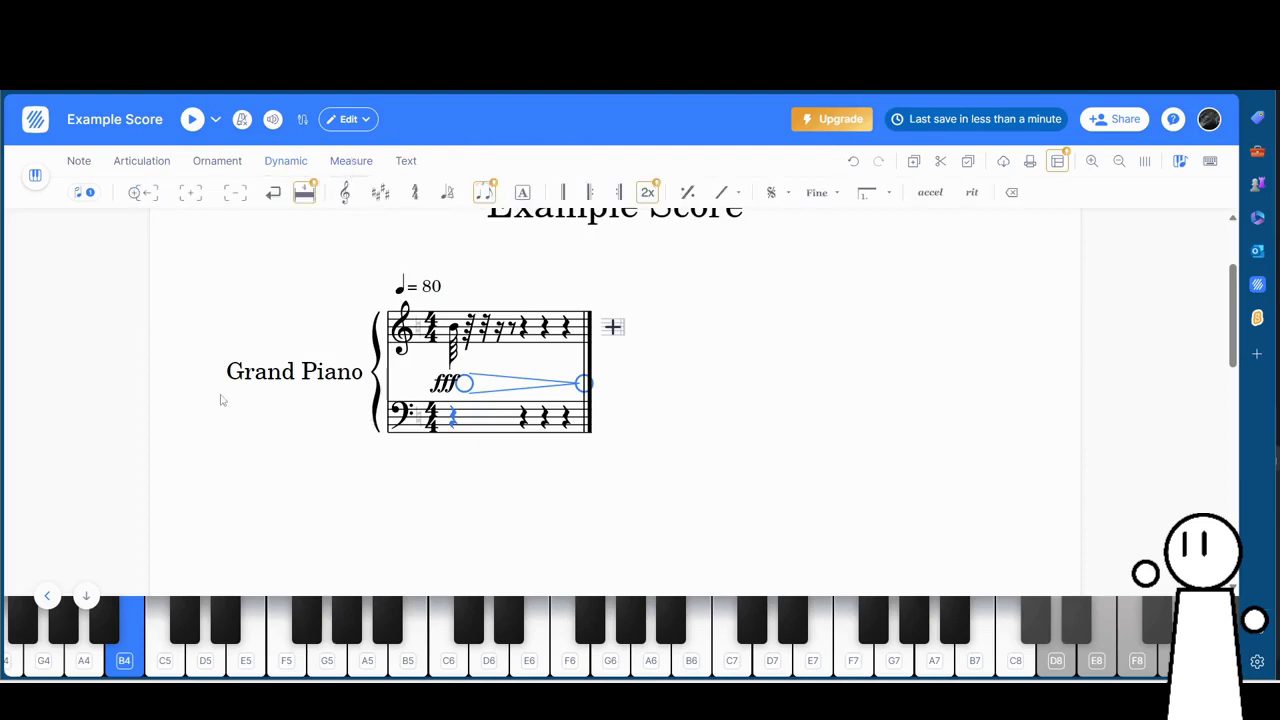
click(190, 192)
click(190, 192)
click(235, 192)
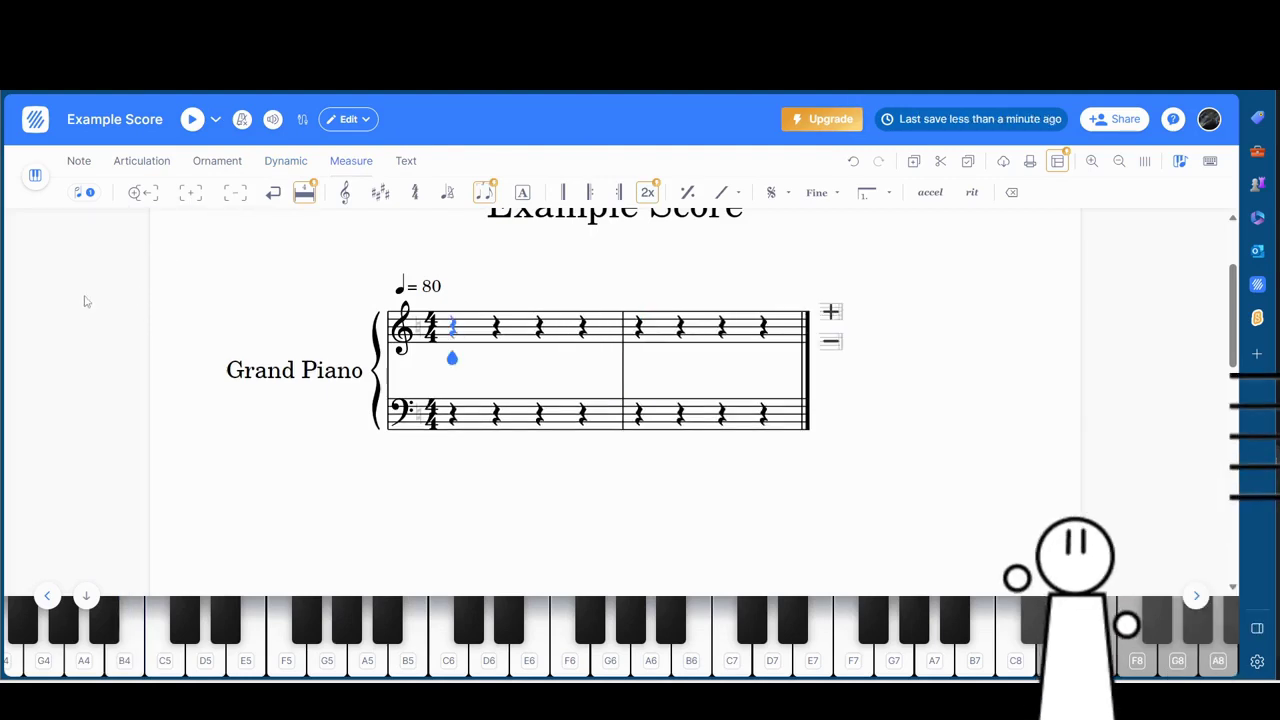
click(147, 196)
Give measure 2 a bass clef, five-flat key and 6/8 time, and set tempo 160.
click(345, 192)
click(229, 286)
click(380, 192)
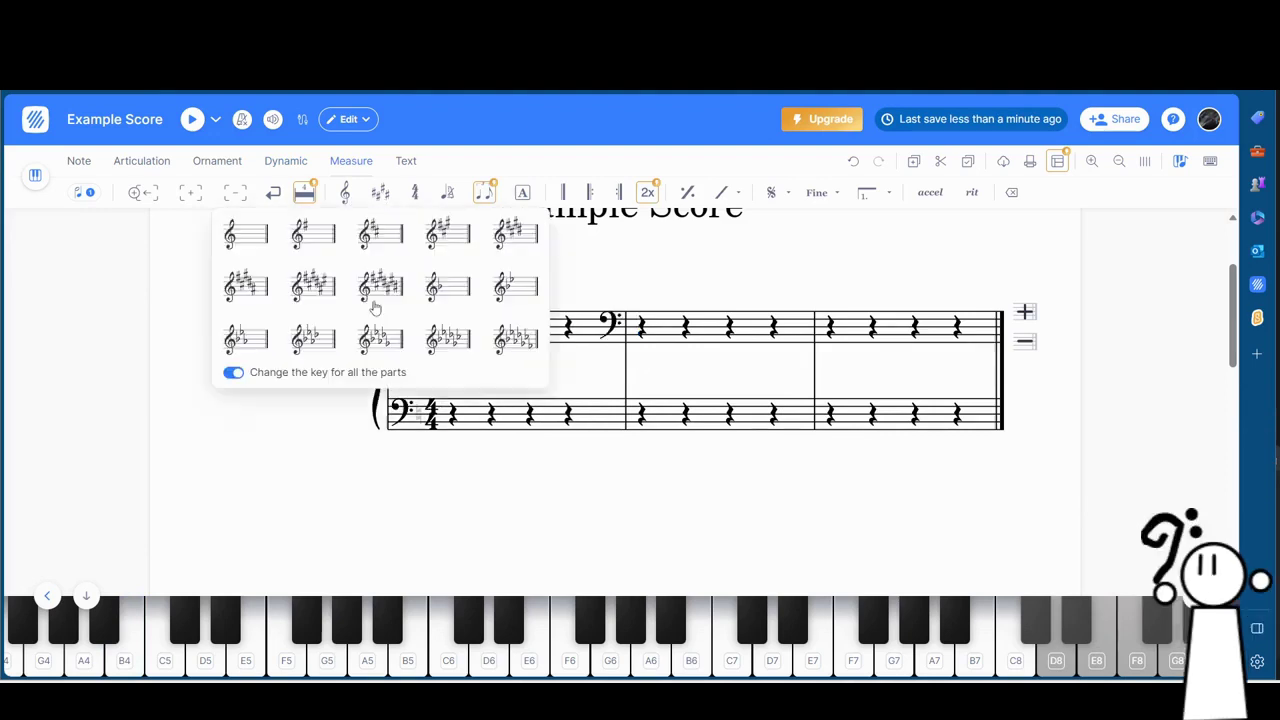
click(447, 340)
click(415, 192)
click(403, 232)
click(447, 192)
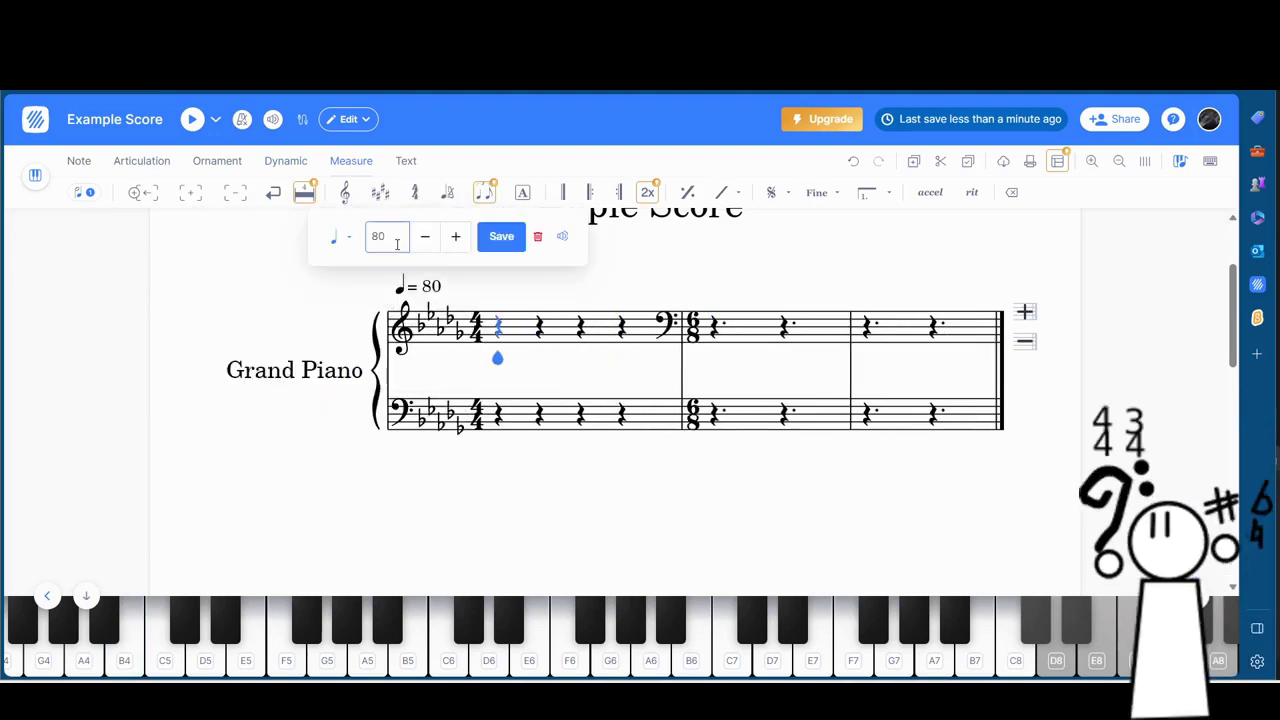
double_click(396, 244)
text(160)
click(501, 236)
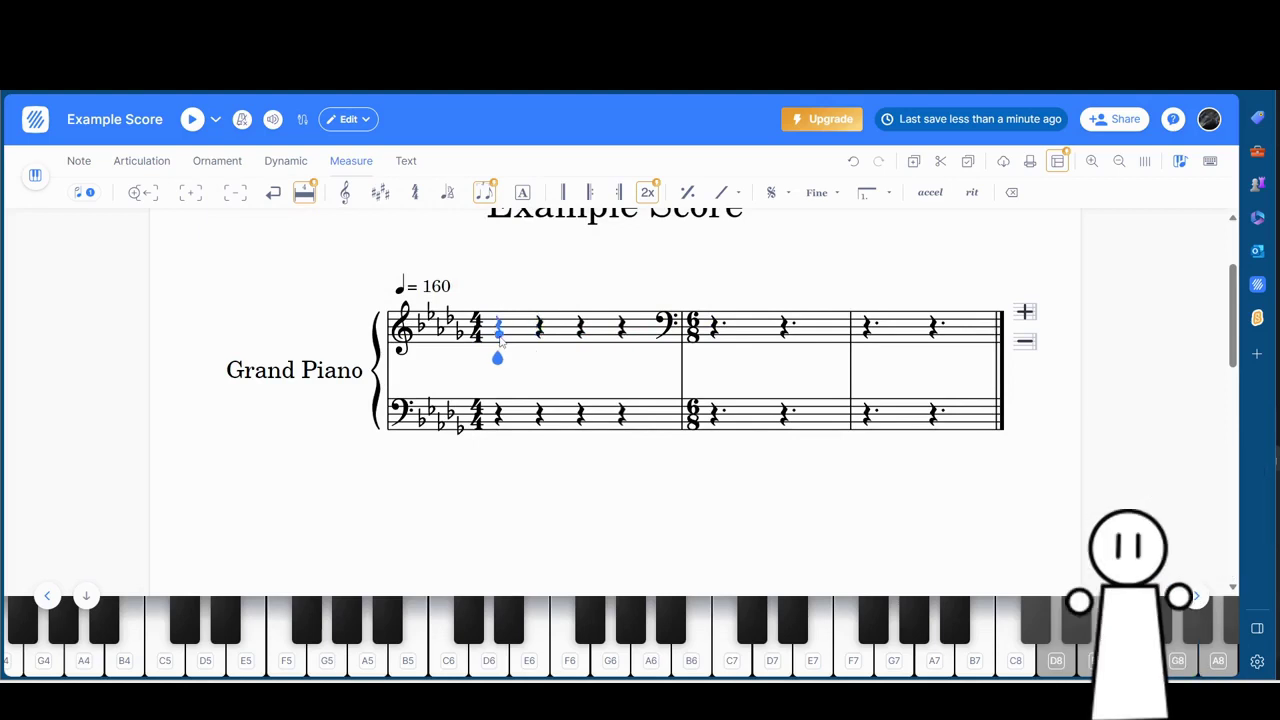
Place quarter notes on beats 1 and 3, enclose measure 1 in repeats, and play back.
click(500, 338)
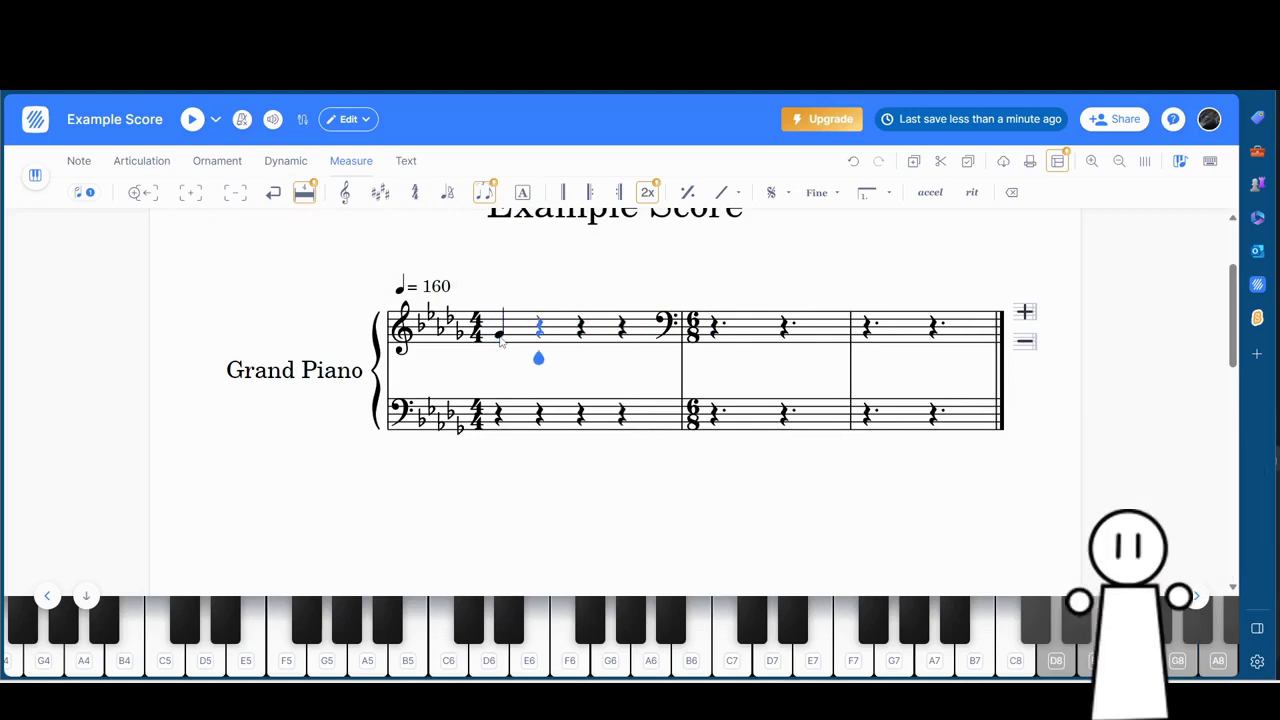
click(580, 325)
key(Left)
key(Left)
key(Left)
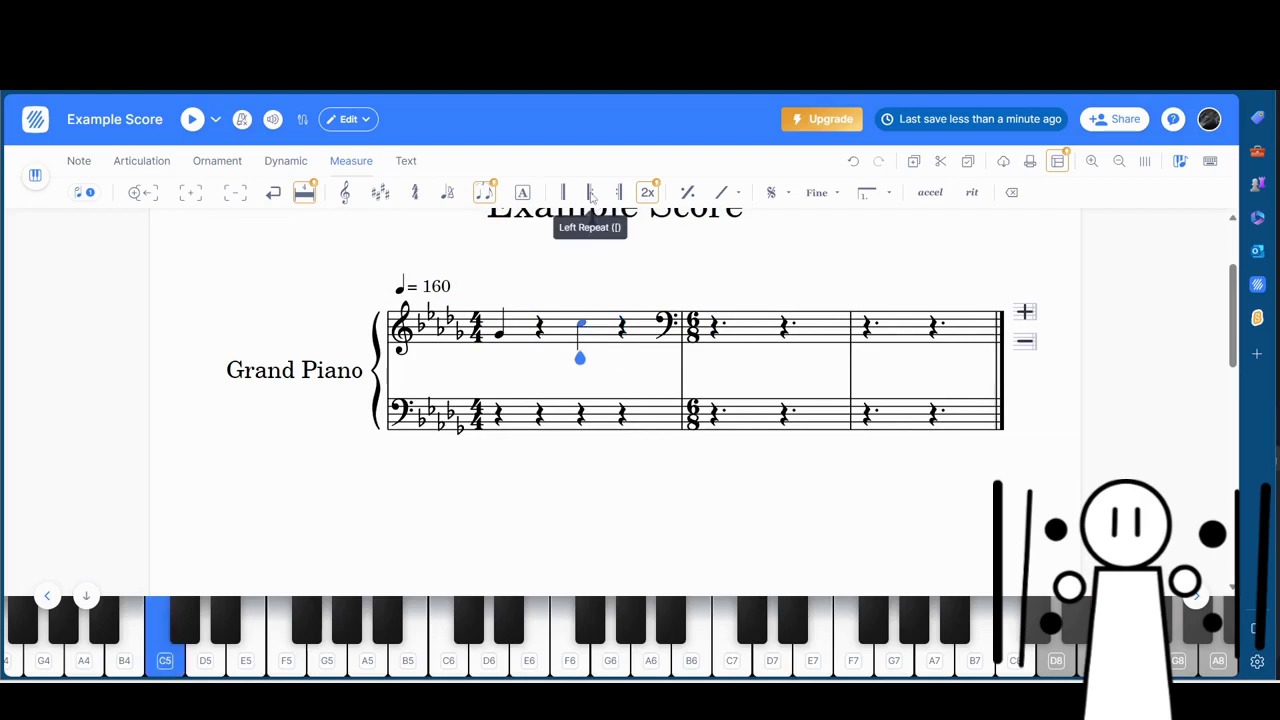
click(592, 194)
click(621, 203)
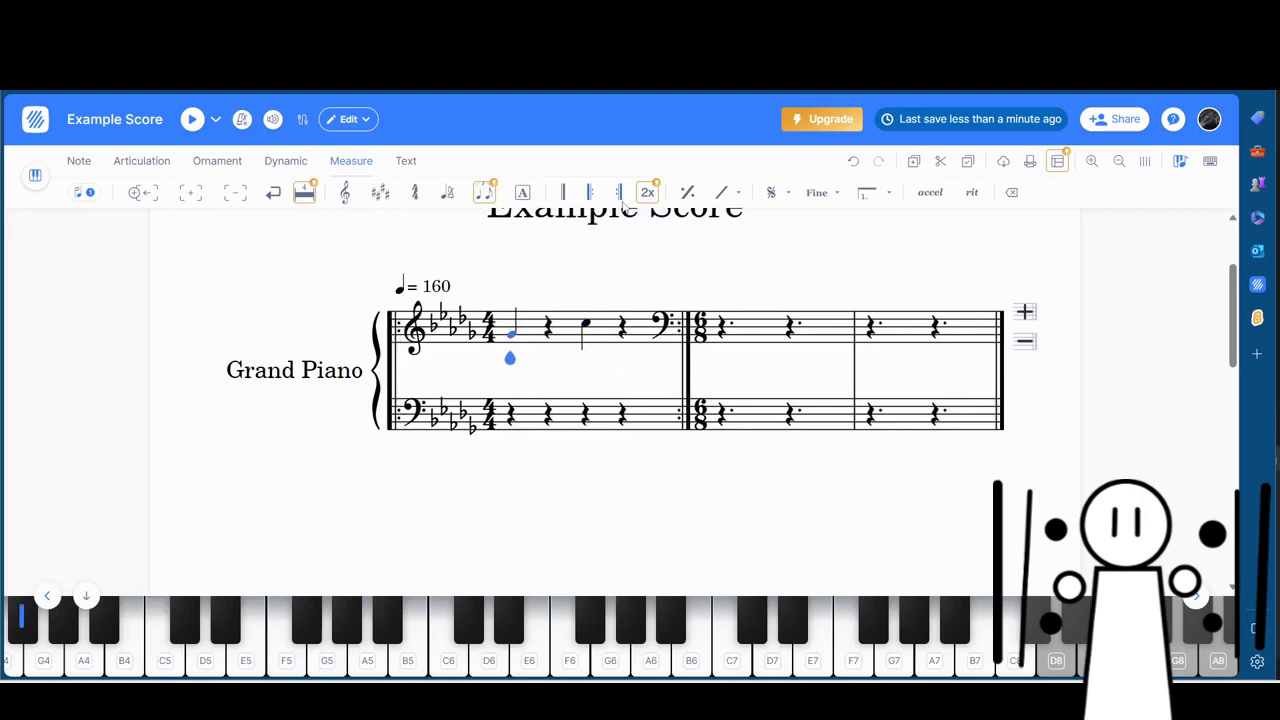
key(space)
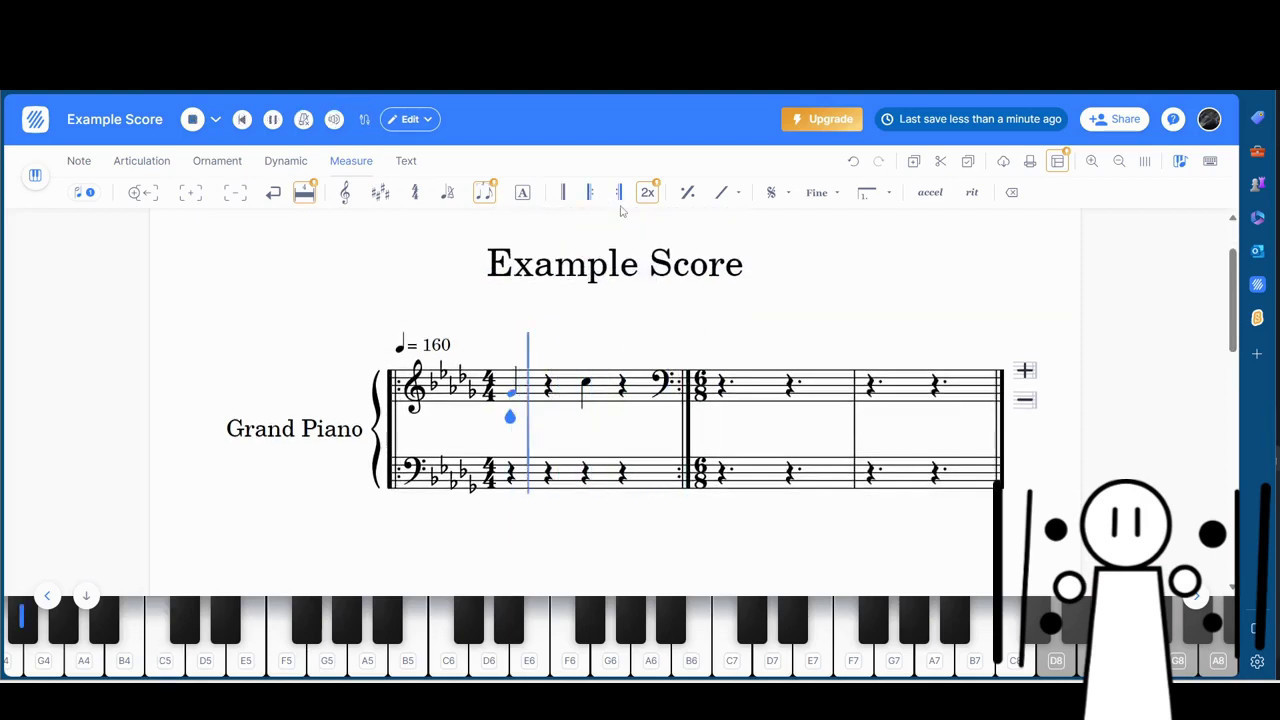
Add B notes into the rests of measure 2 and onward.
key(Right)
key(Right)
key(Right)
key(Right)
key(Right)
key(Right)
key(Right)
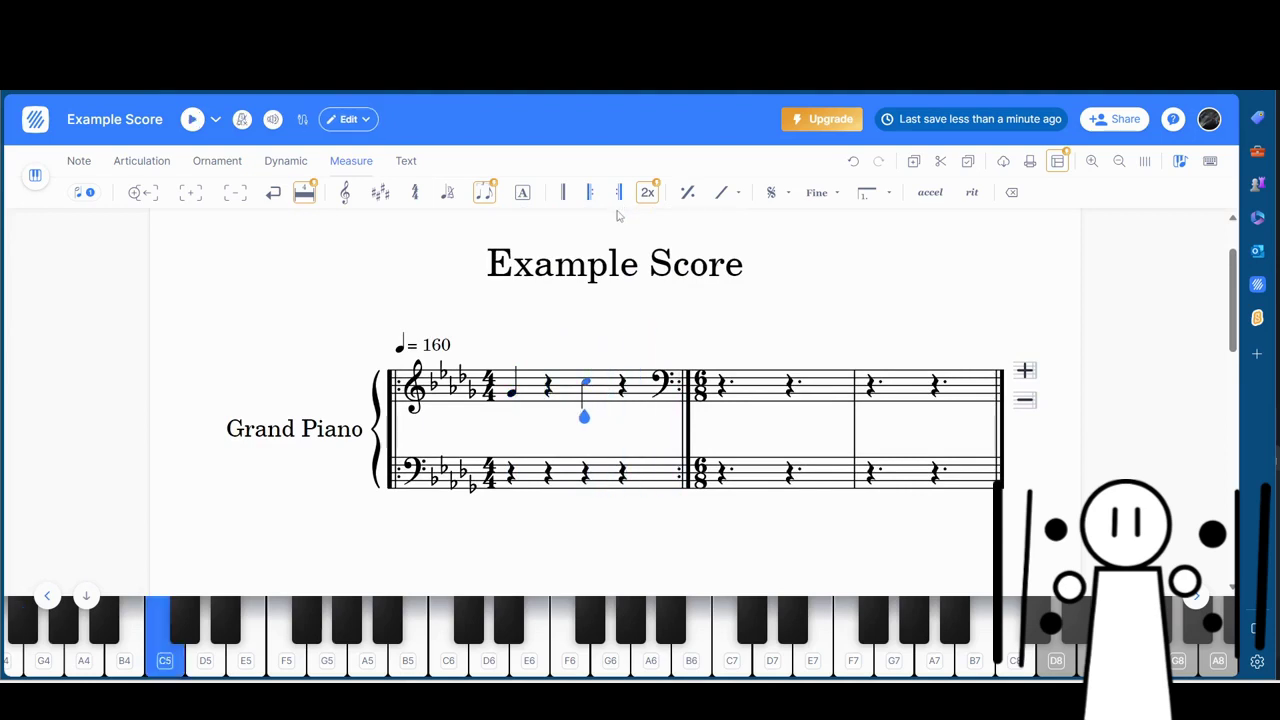
key(Left)
key(Left)
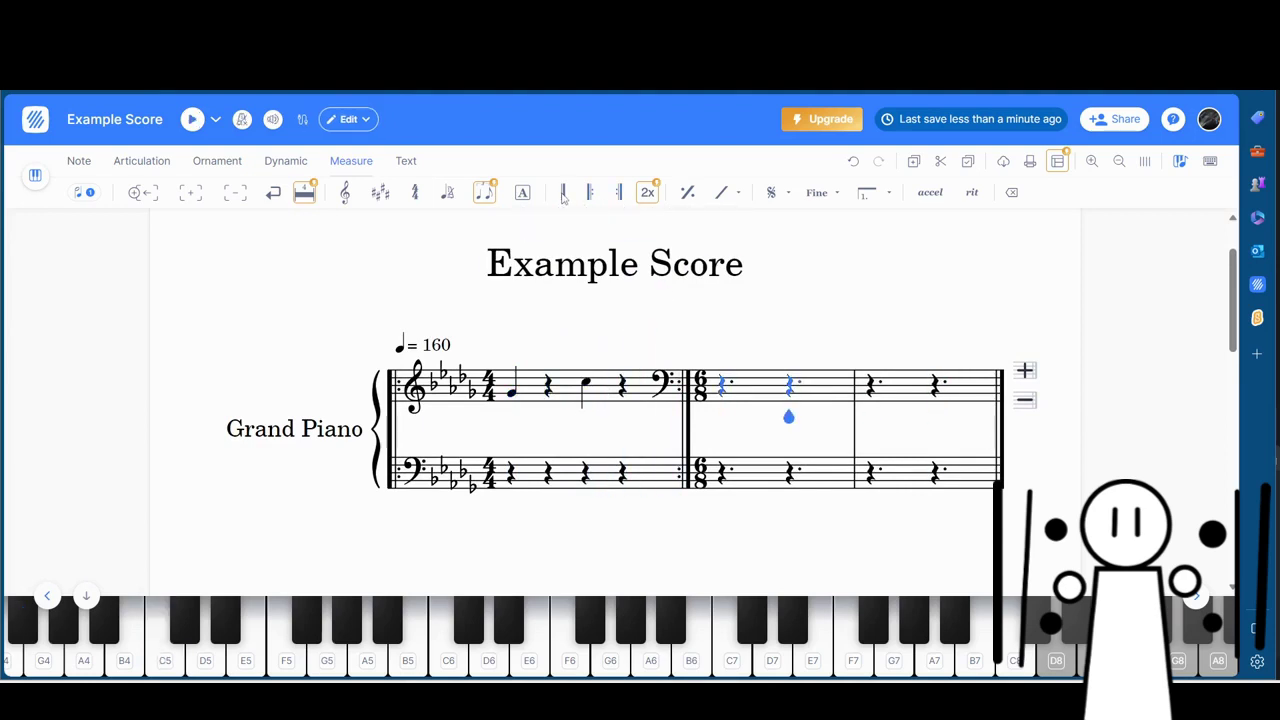
key(b)
key(Left)
key(b)
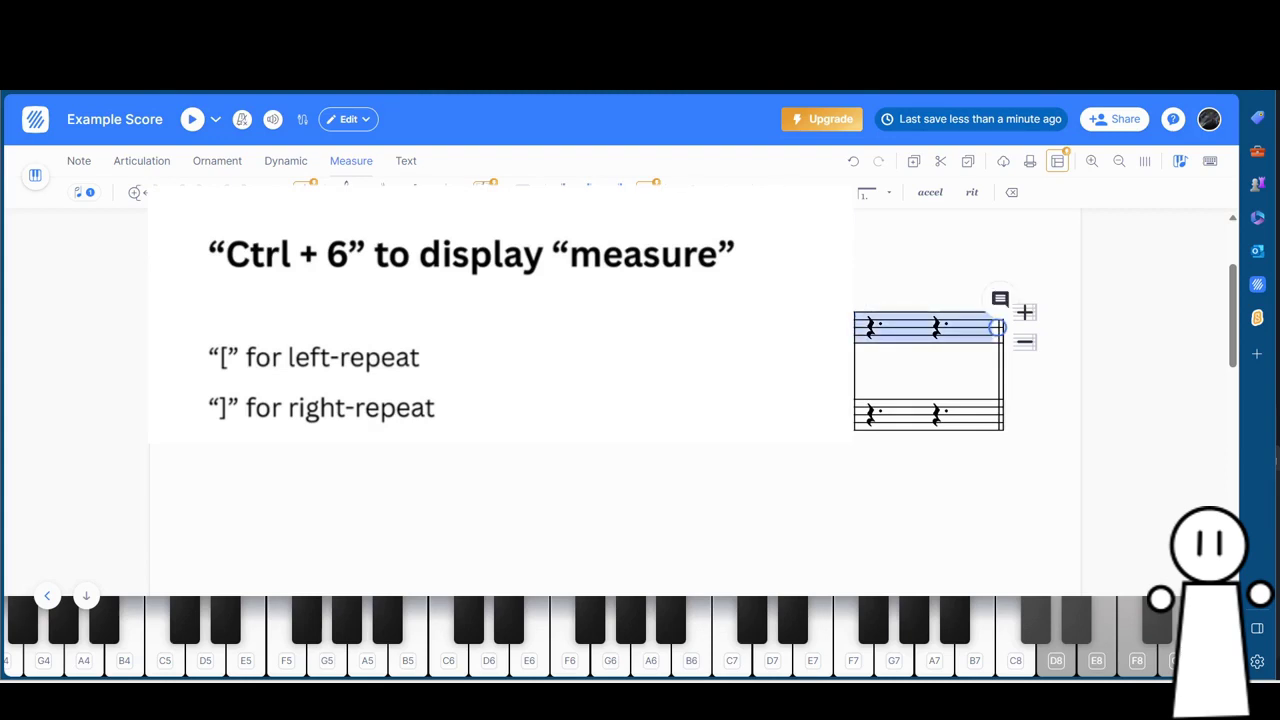
Add then undo a right repeat, and place half notes in measure 2 and measure 6.
key(bracketright)
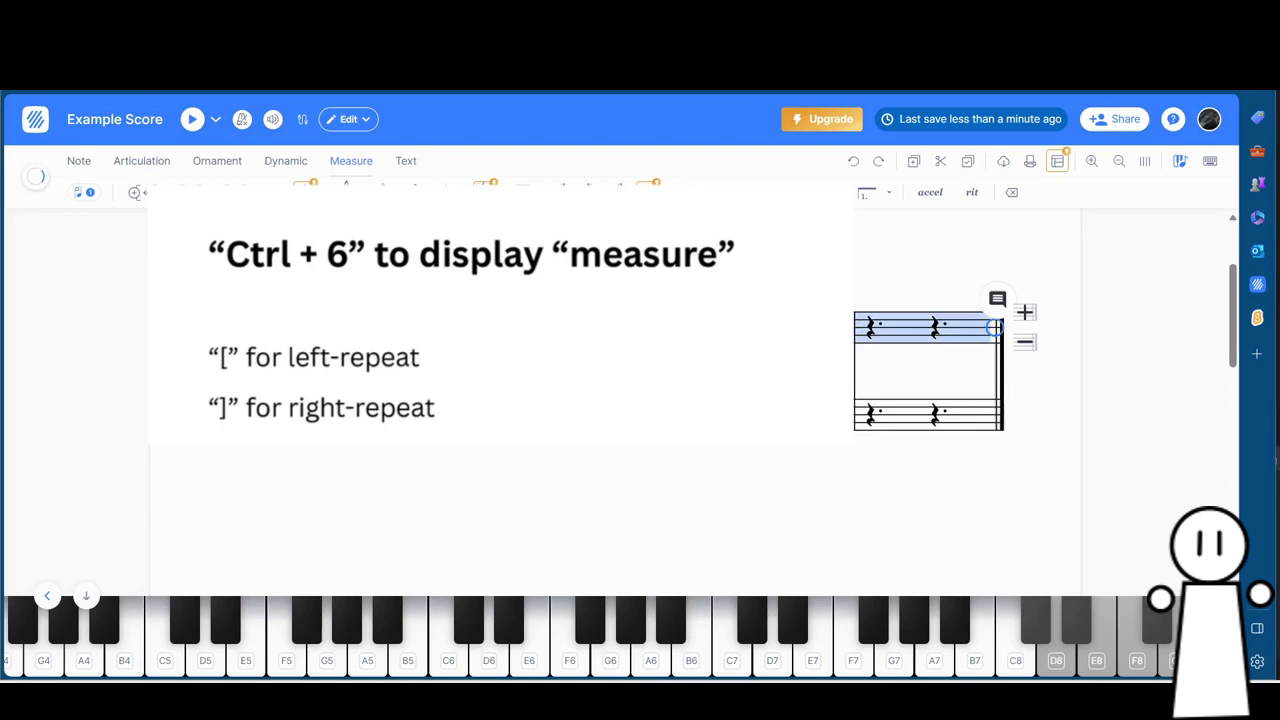
key(Escape)
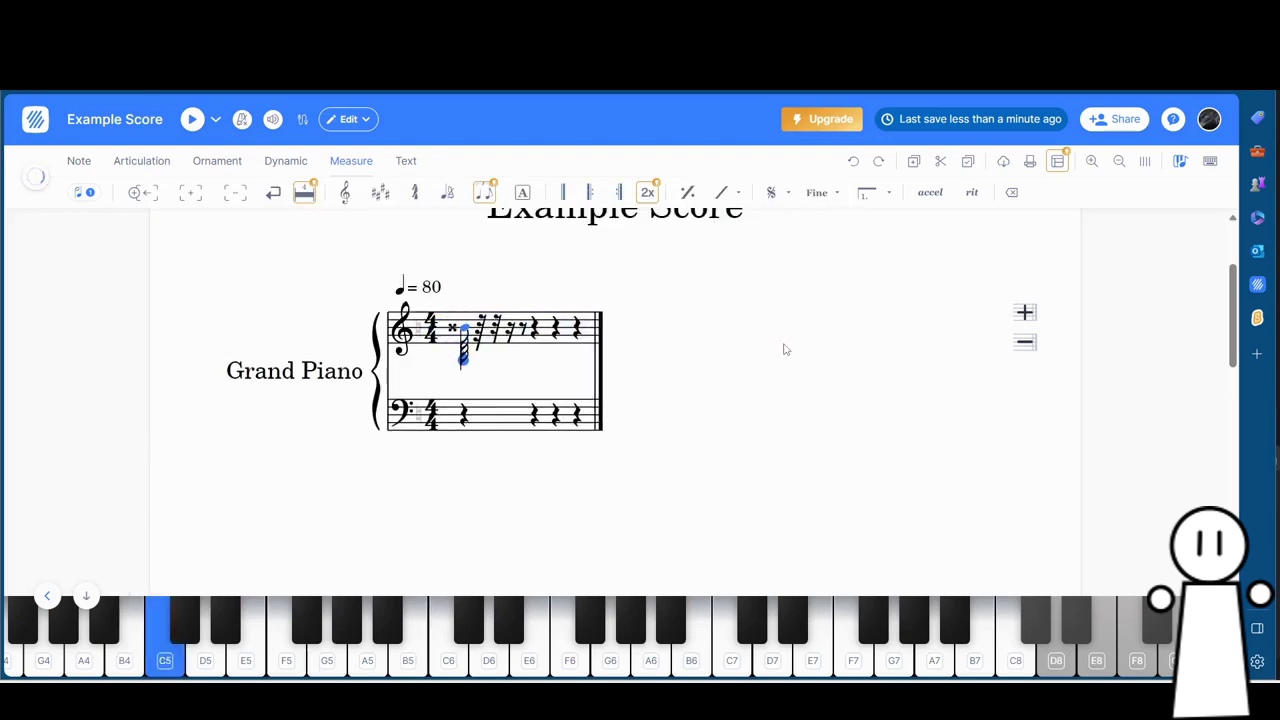
key(ctrl+z)
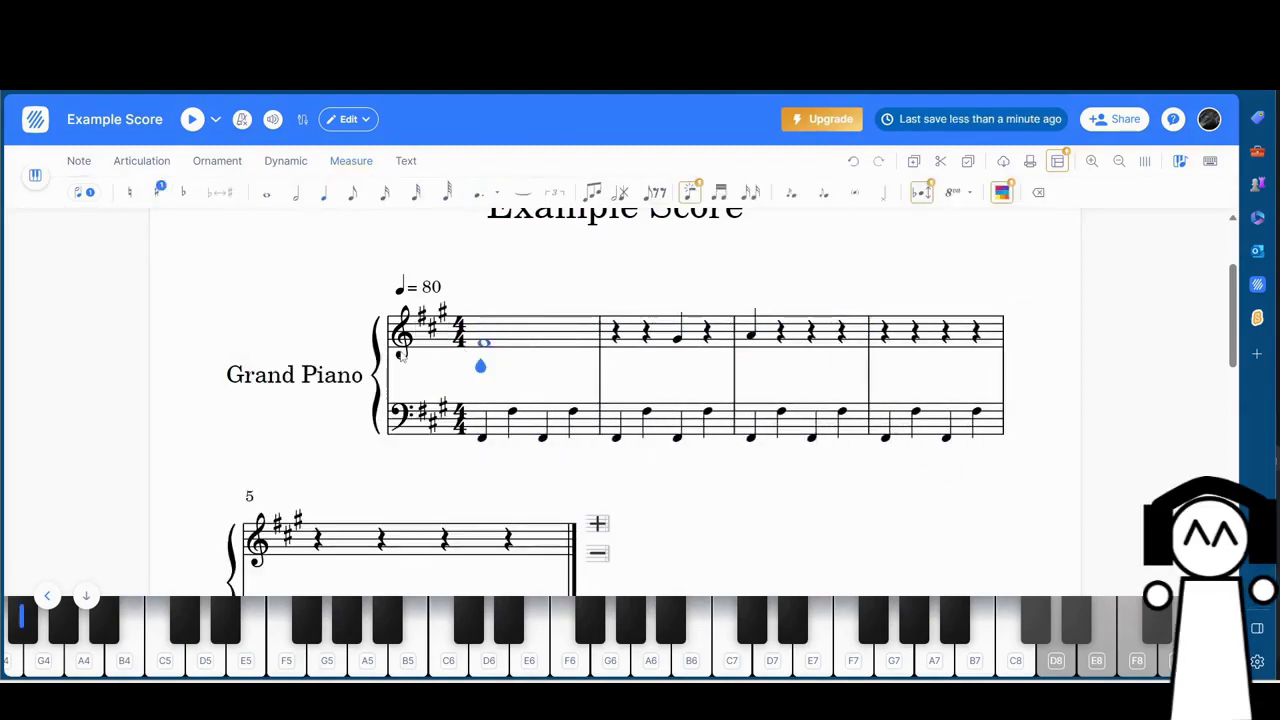
click(616, 356)
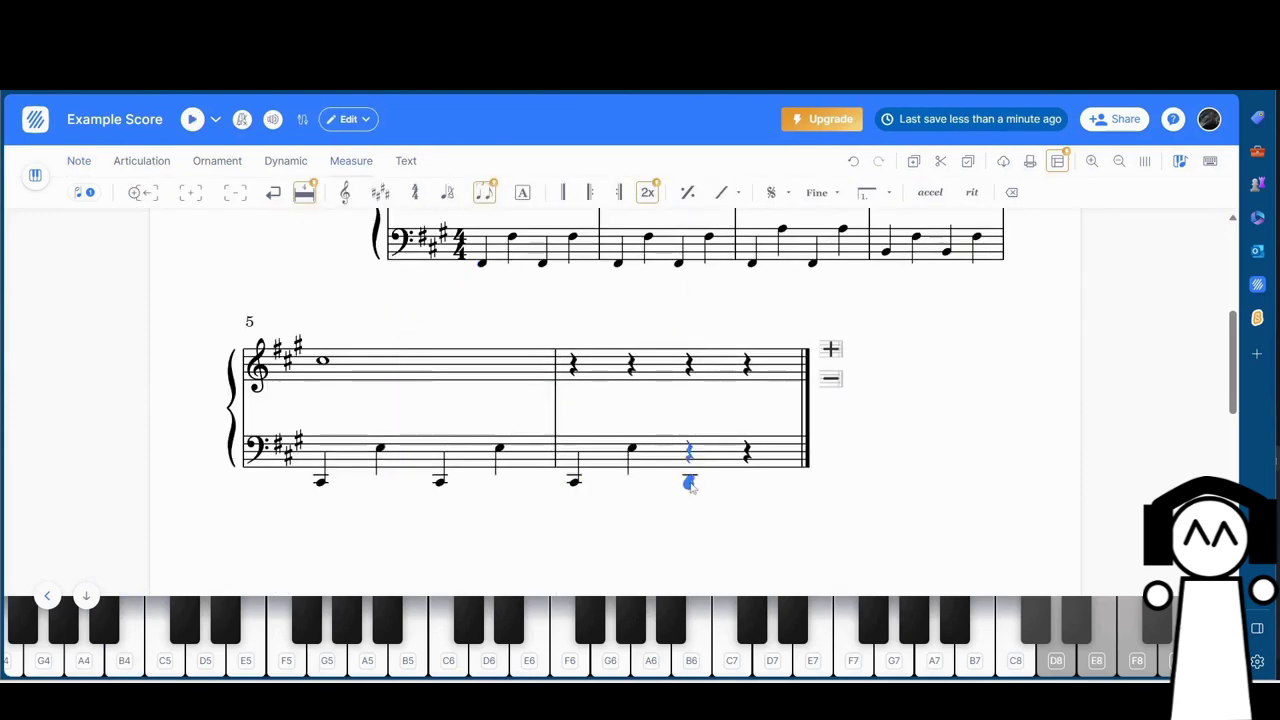
click(690, 485)
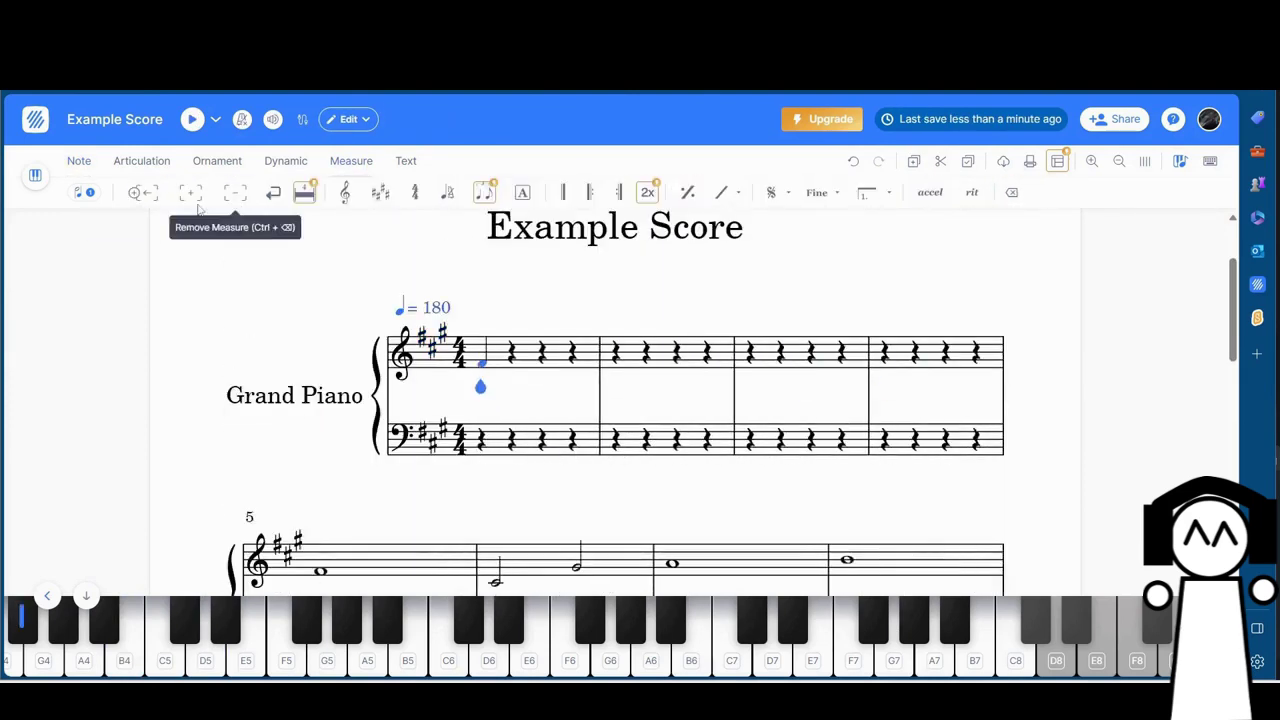